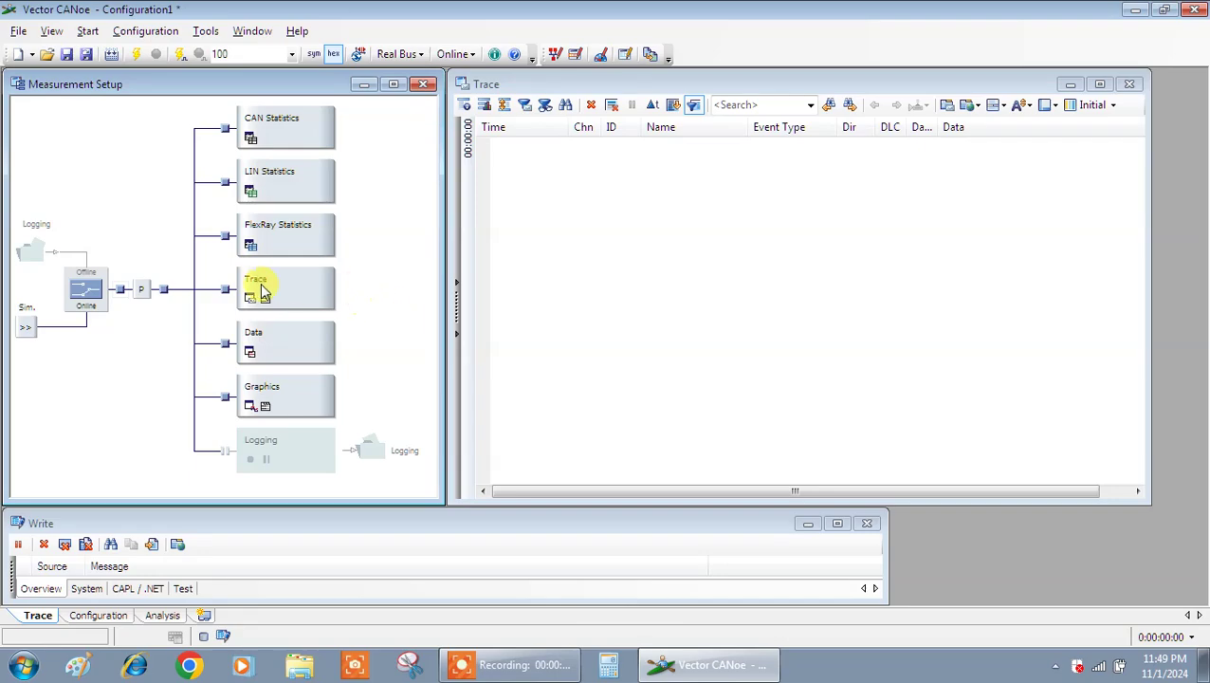
Remove the existing P program node from Measurement Setup and confirm with Yes
right_click(137, 295)
click(178, 491)
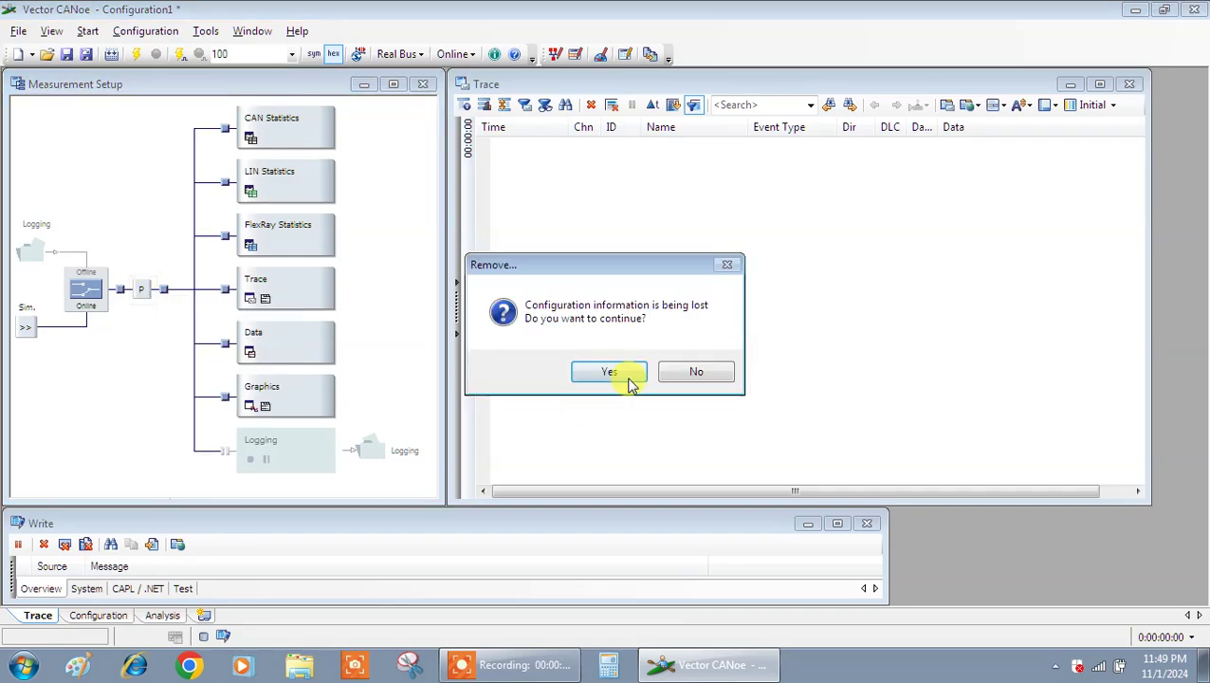
click(608, 372)
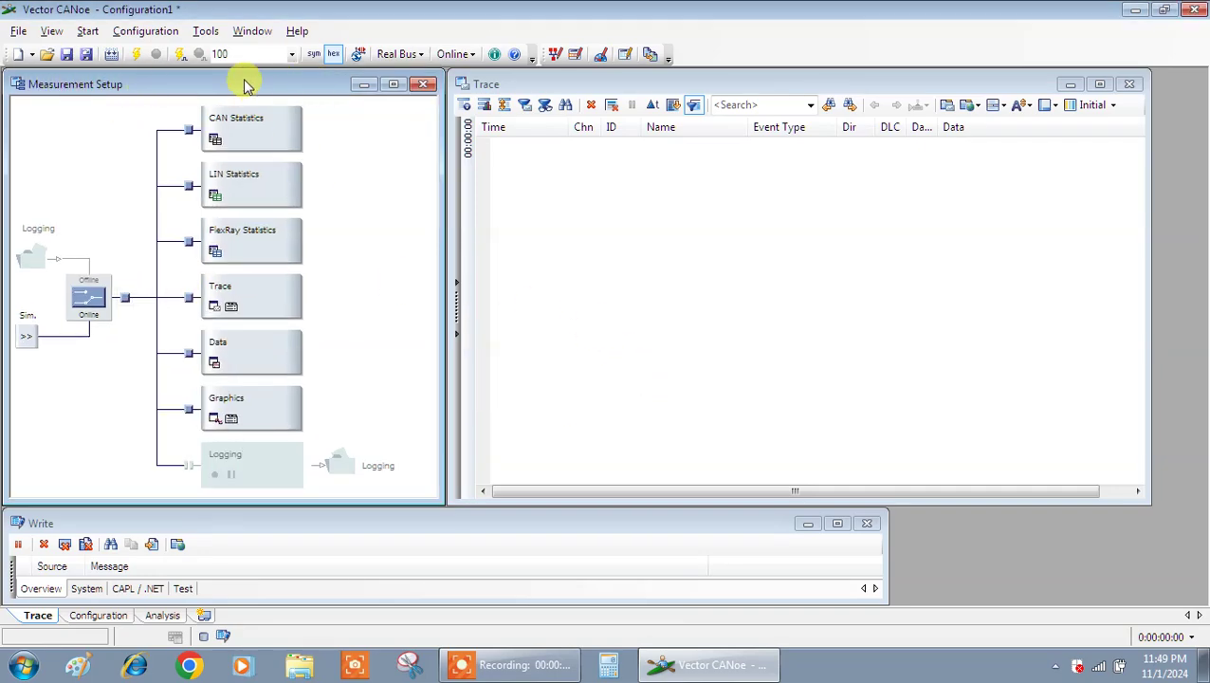
Close the Trace window and bring the Measurement Setup window back from the View menu
click(424, 84)
click(1131, 85)
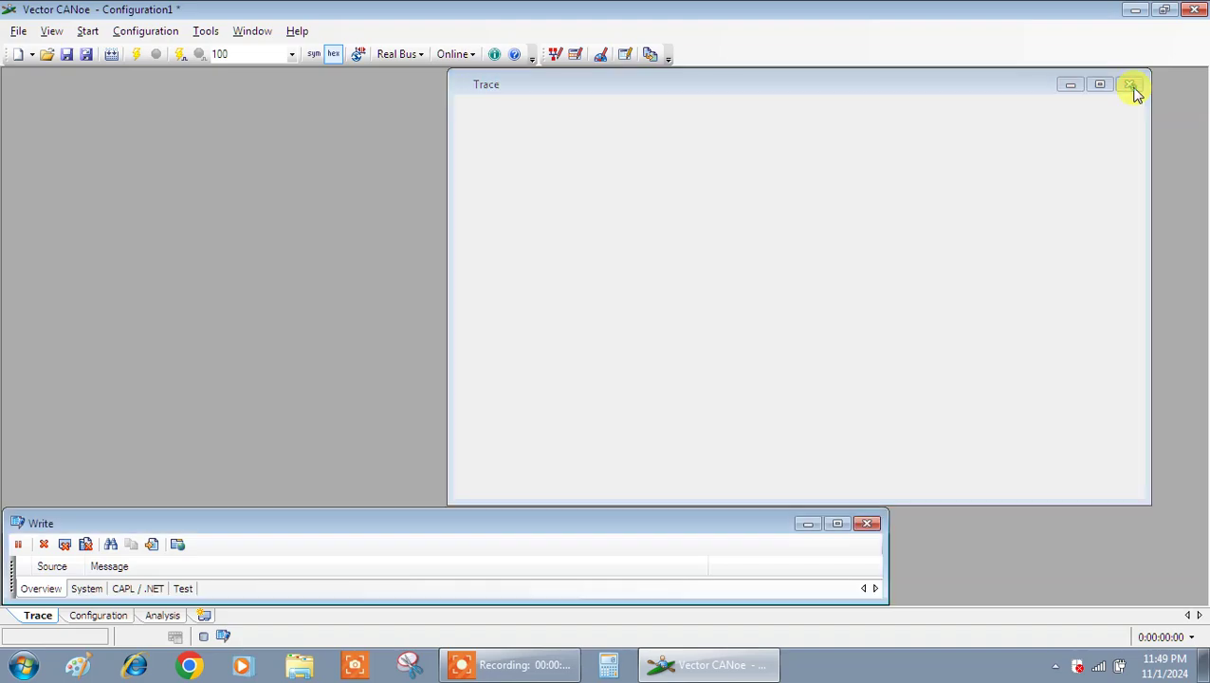
click(51, 30)
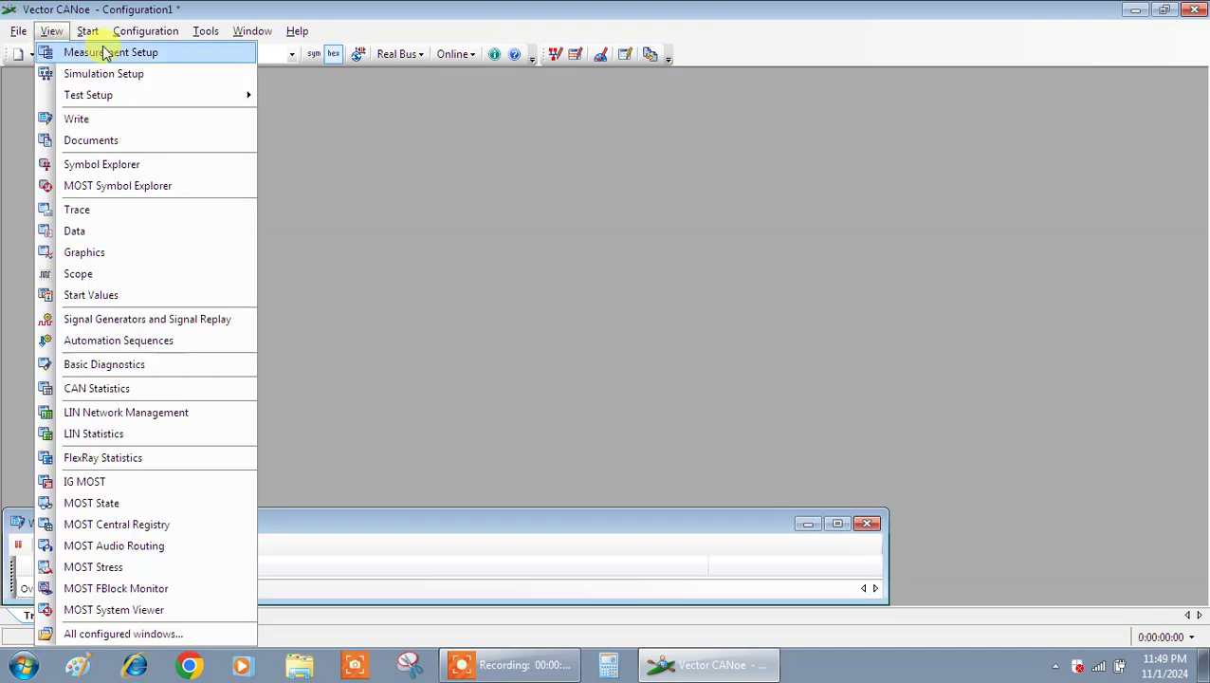
click(107, 54)
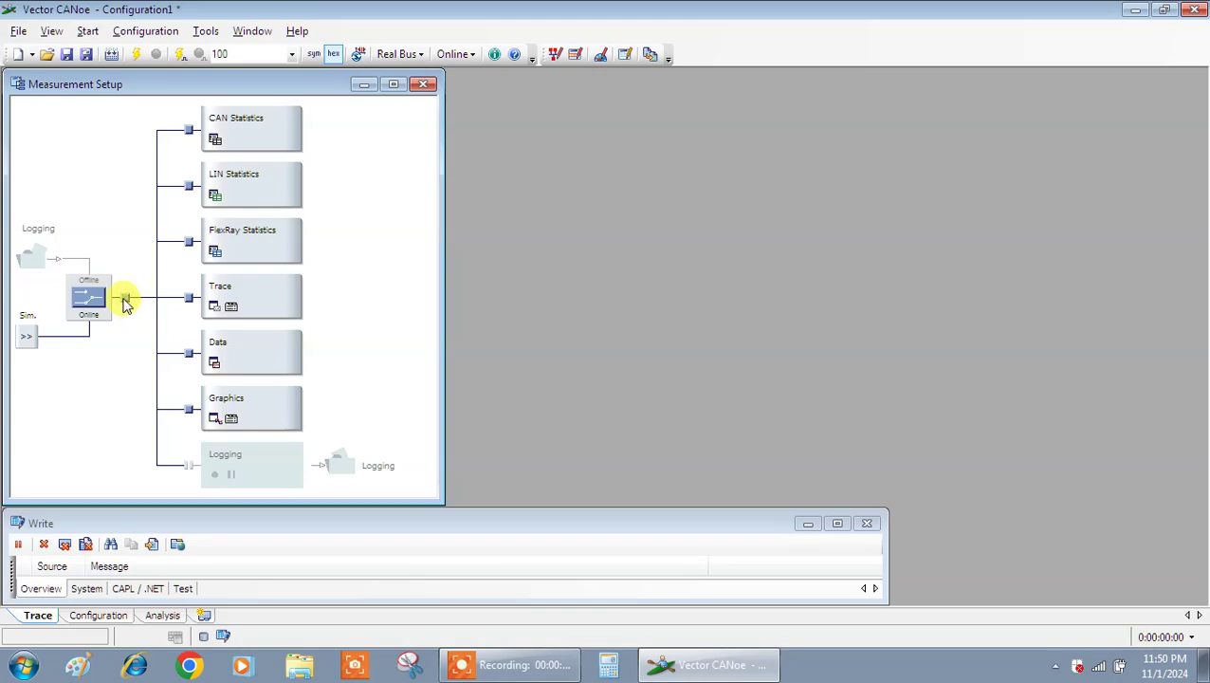
Insert a program node on the connector after the Online/Offline switch
click(52, 31)
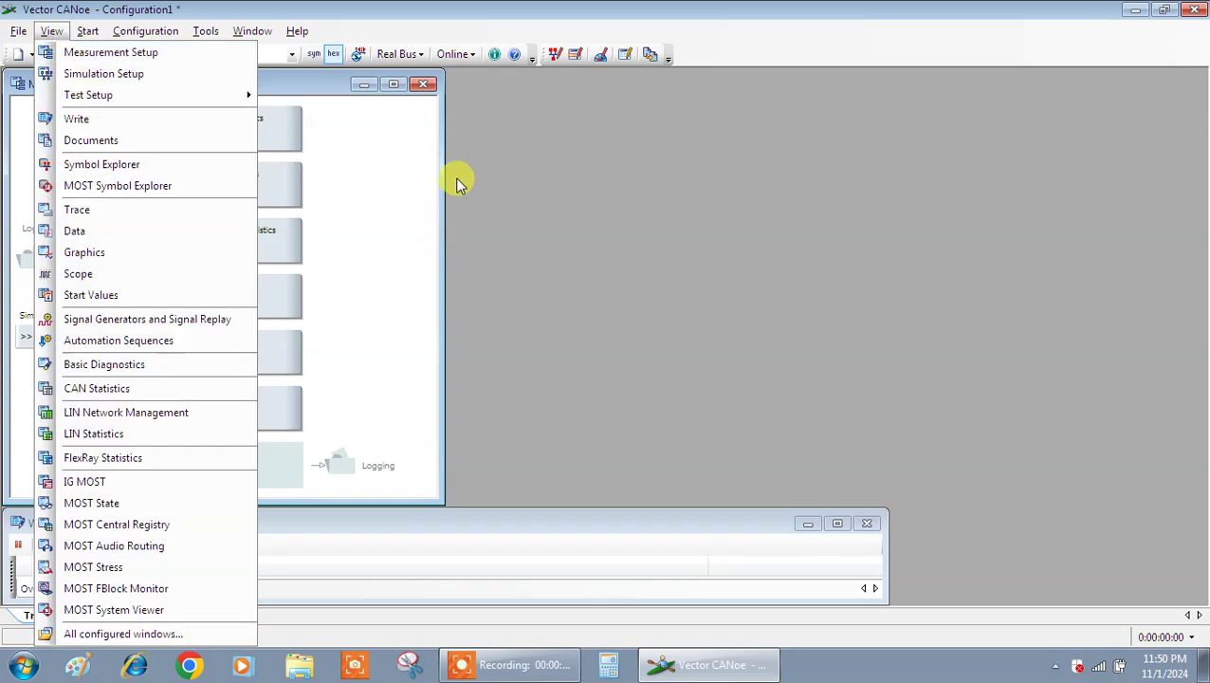
click(410, 160)
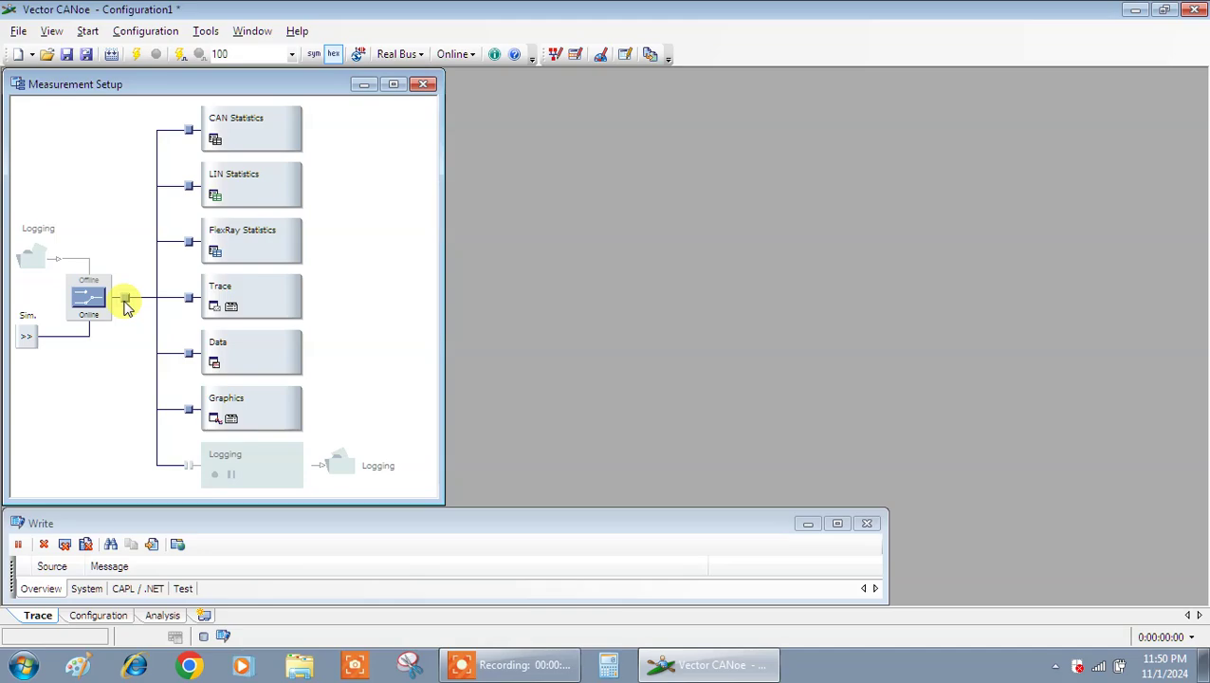
right_click(126, 303)
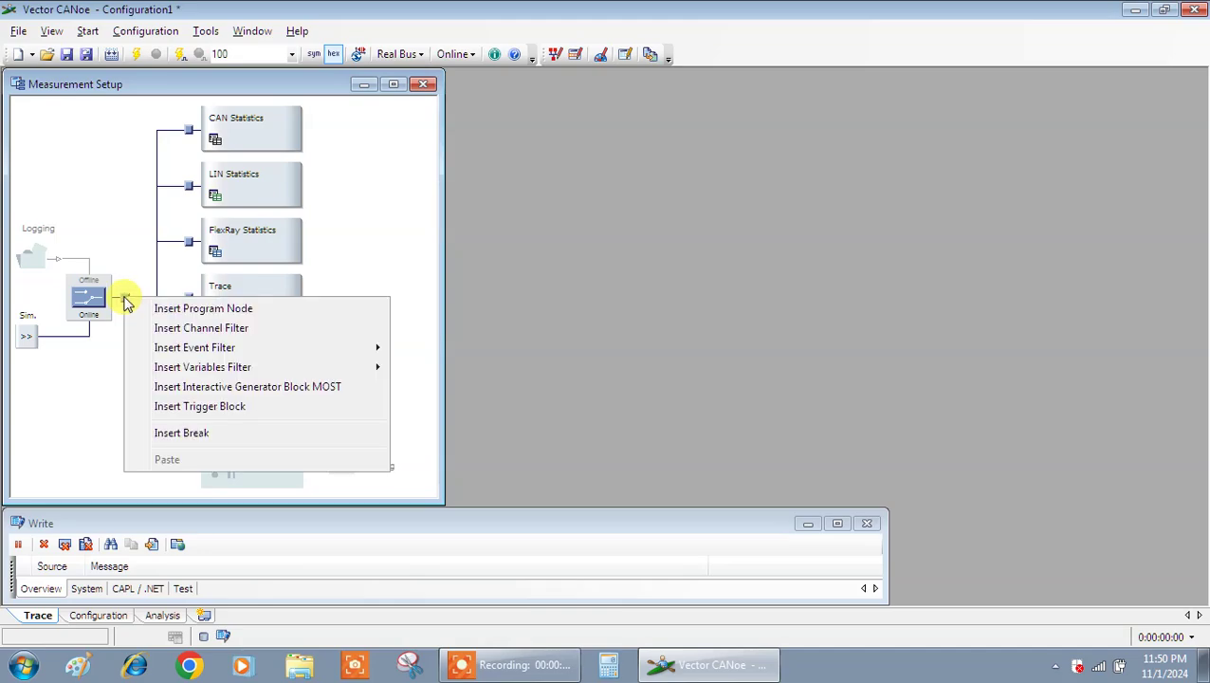
click(247, 310)
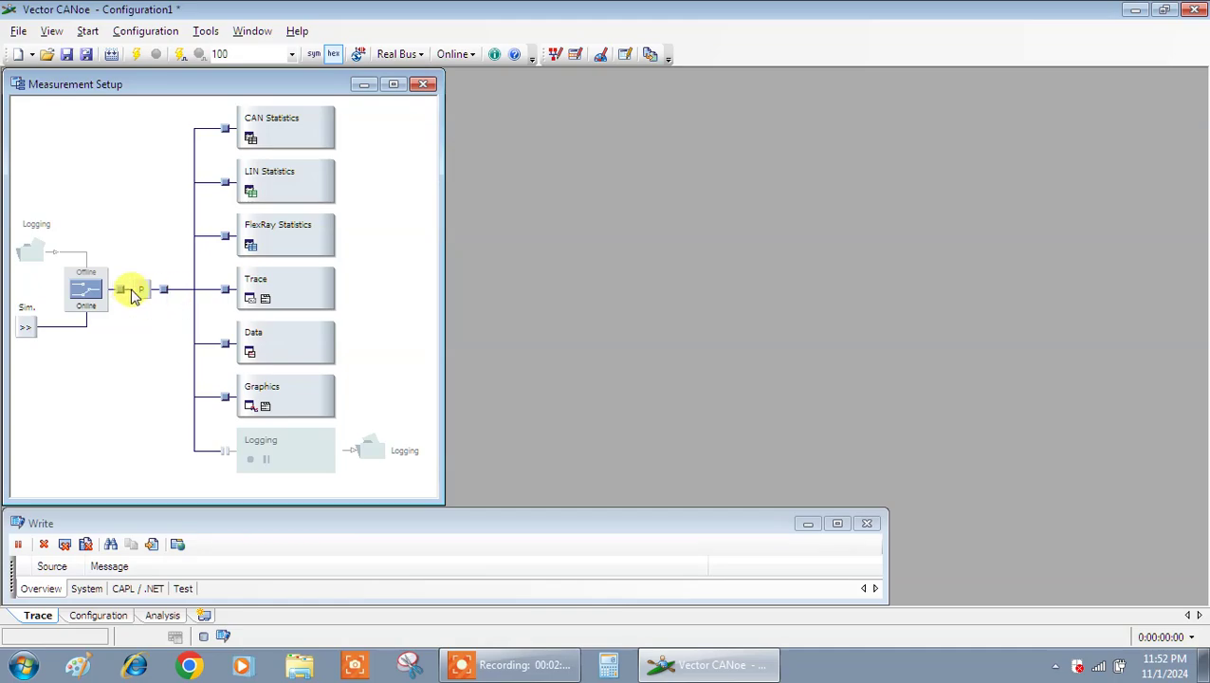
Attach NewFile1 from the Desktop to the P node via Edit…, opening it in CAPL Browser
right_click(146, 293)
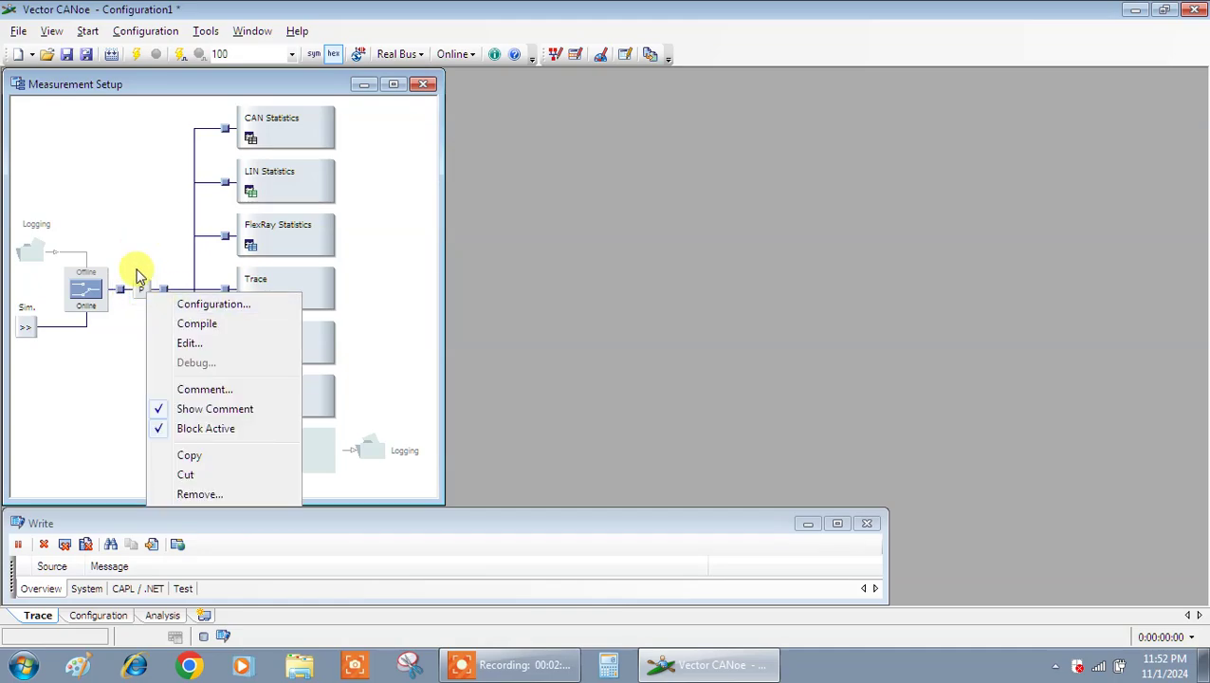
click(127, 356)
right_click(144, 291)
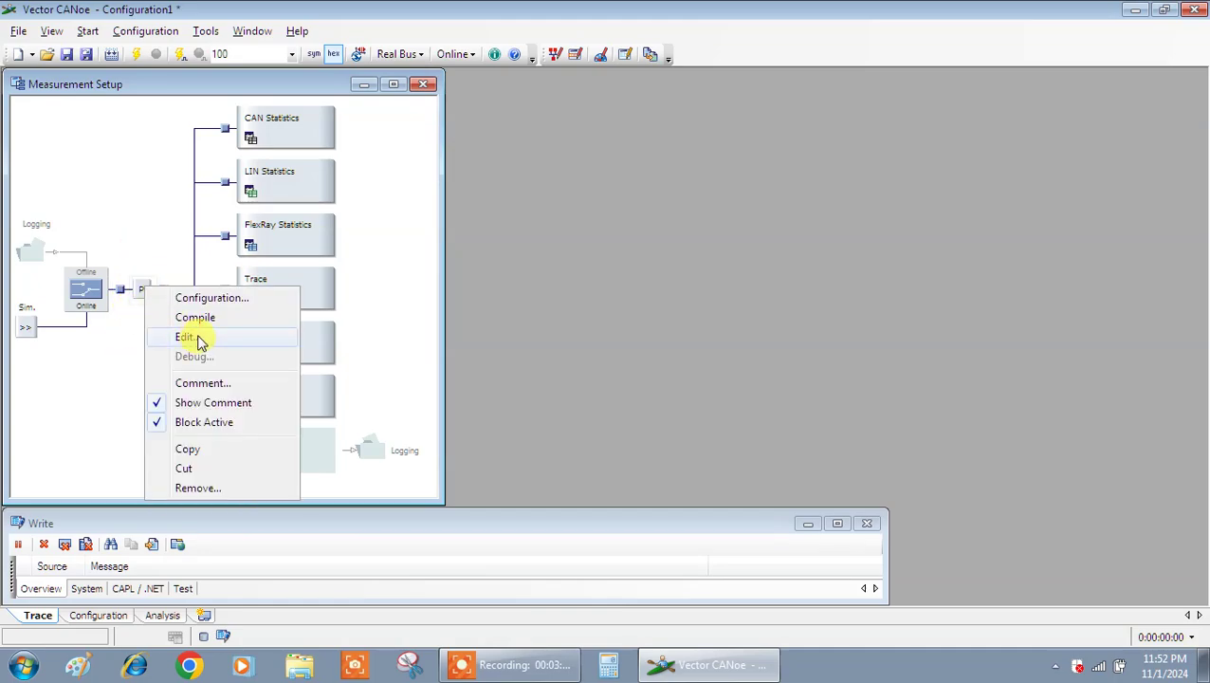
click(195, 338)
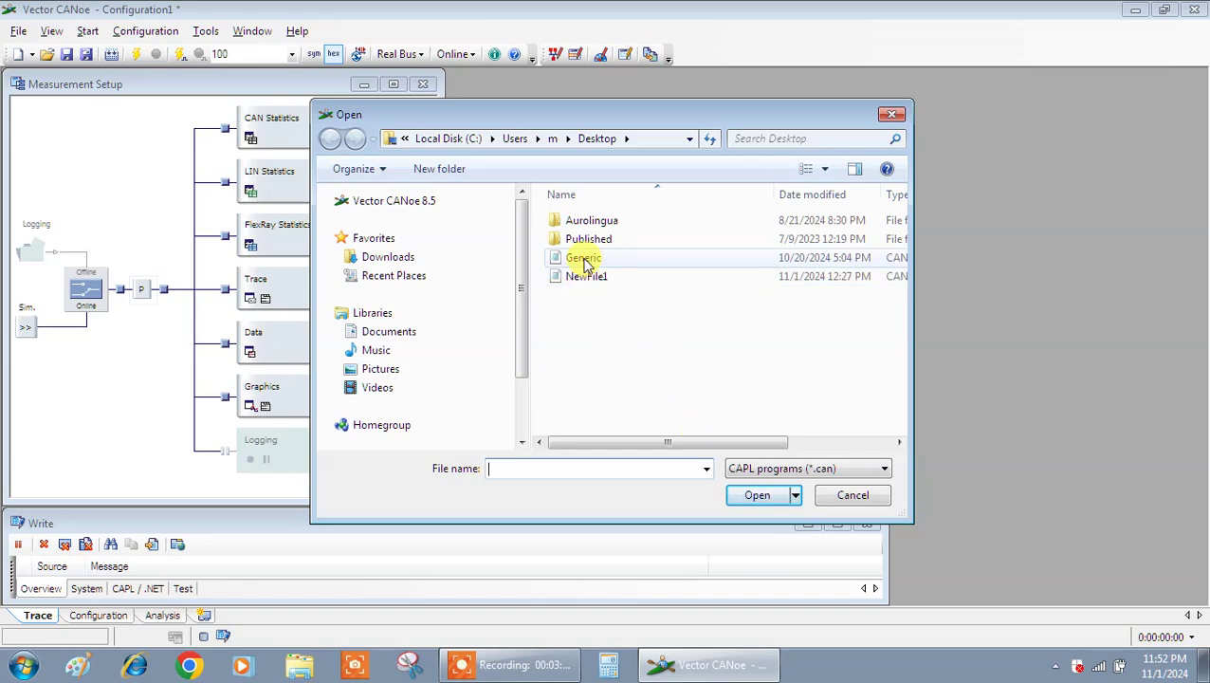
click(583, 259)
click(587, 275)
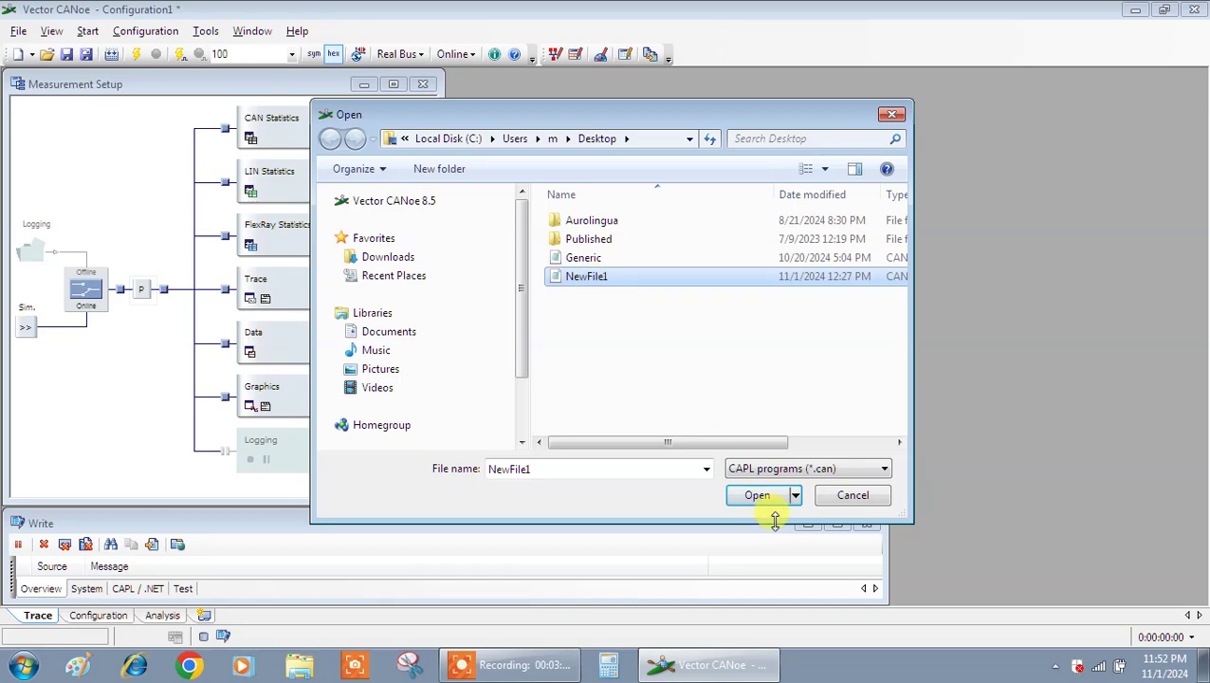
click(761, 496)
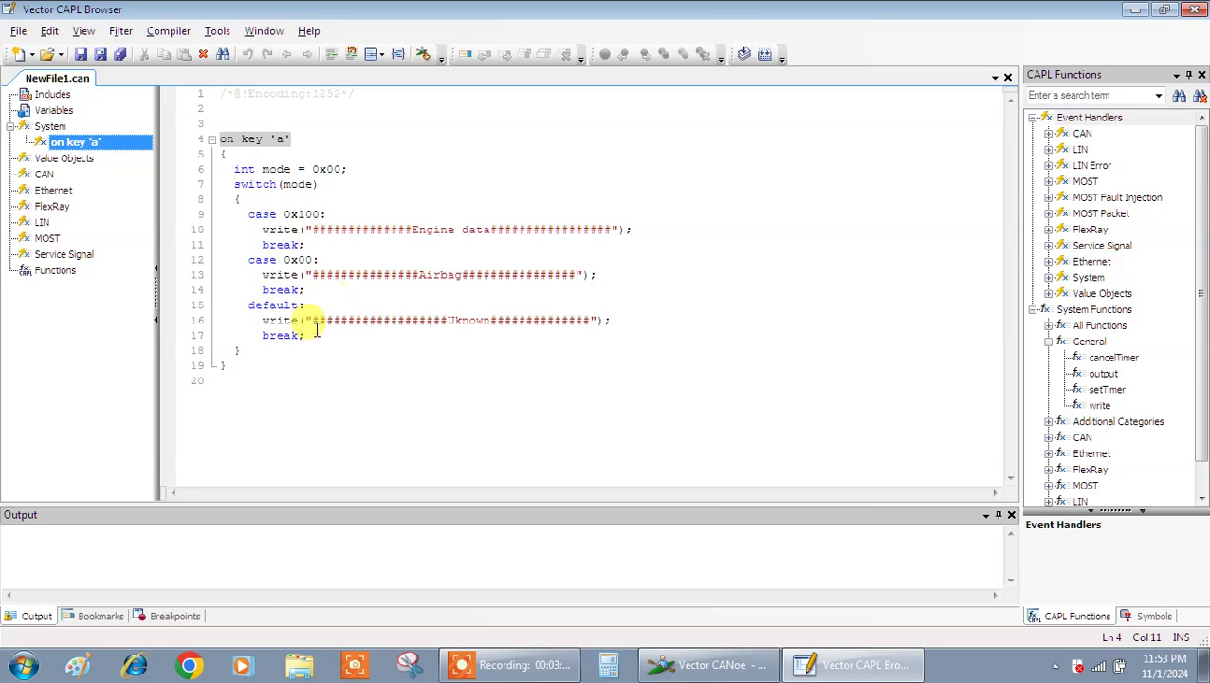
Delete all the old key-handler code and accept the Attention dialog to get a fresh template
drag(275, 379, 188, 49)
click(201, 54)
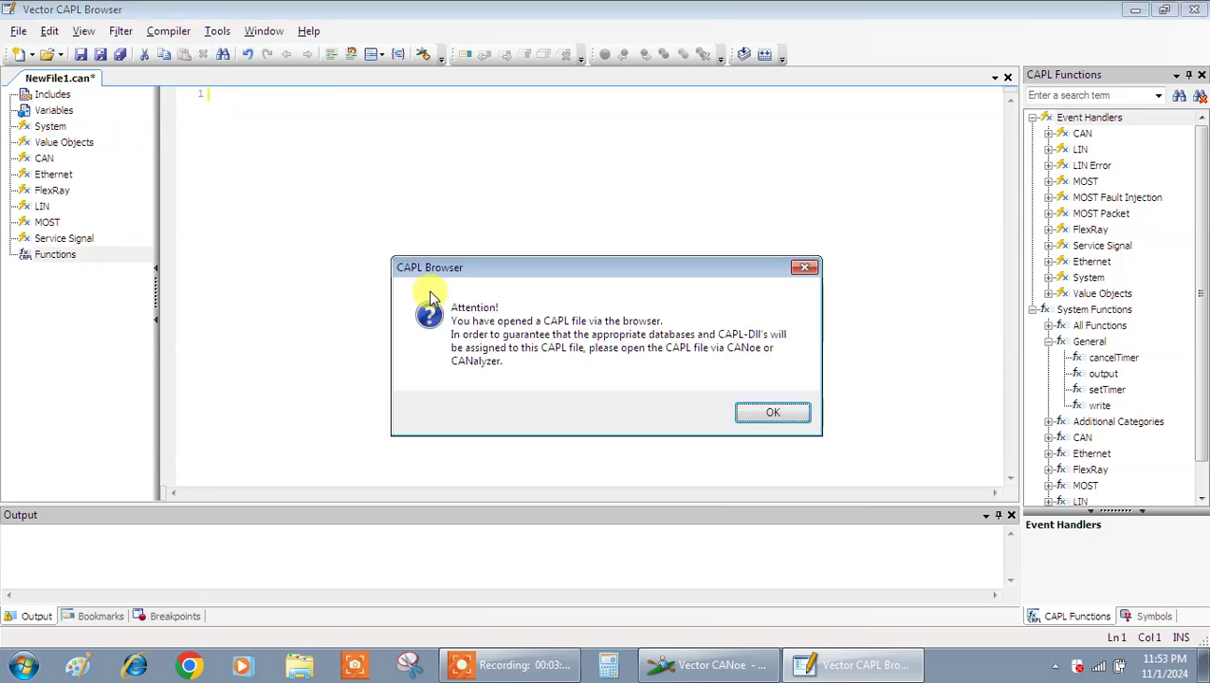
click(774, 410)
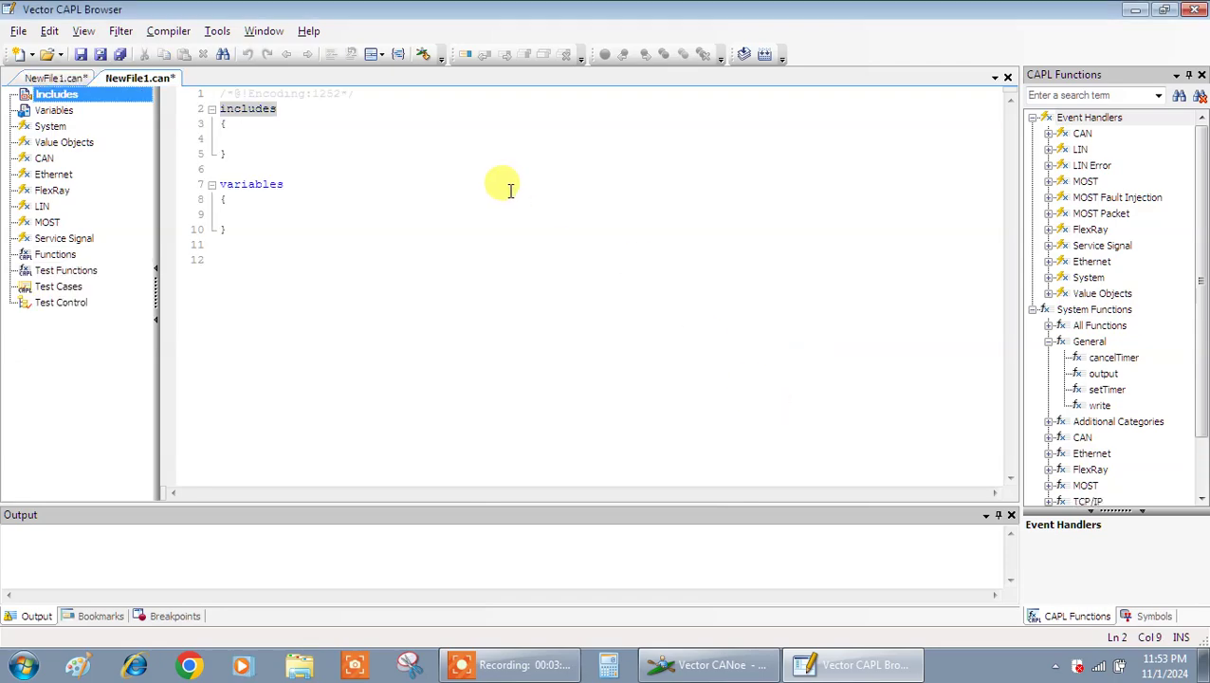
Inspect the new NewFile1 template's encoding comment and empty includes and variables blocks
click(294, 108)
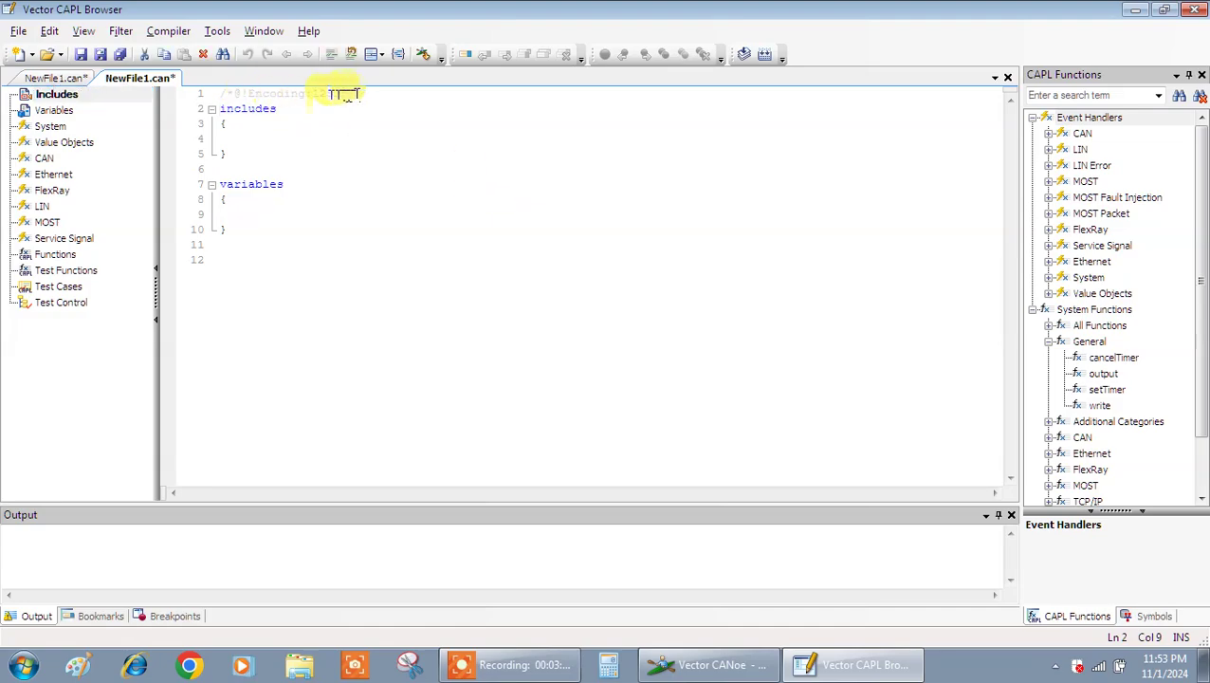
drag(355, 94, 171, 85)
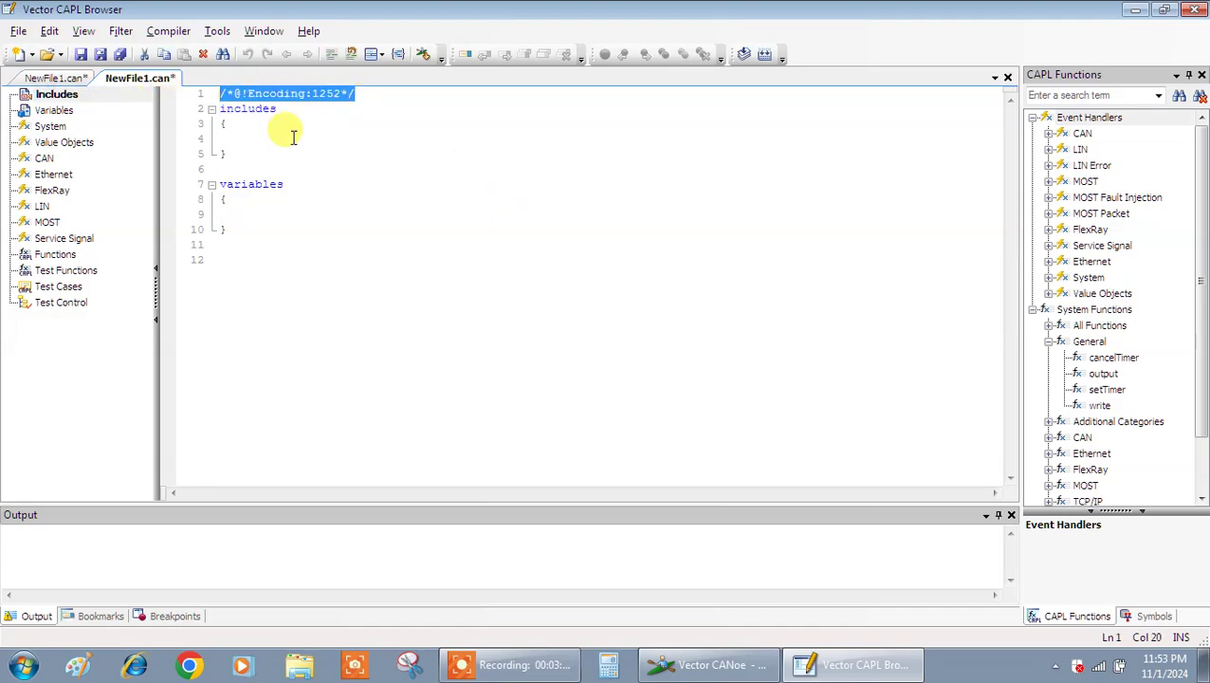
click(227, 142)
click(188, 108)
click(230, 199)
click(181, 184)
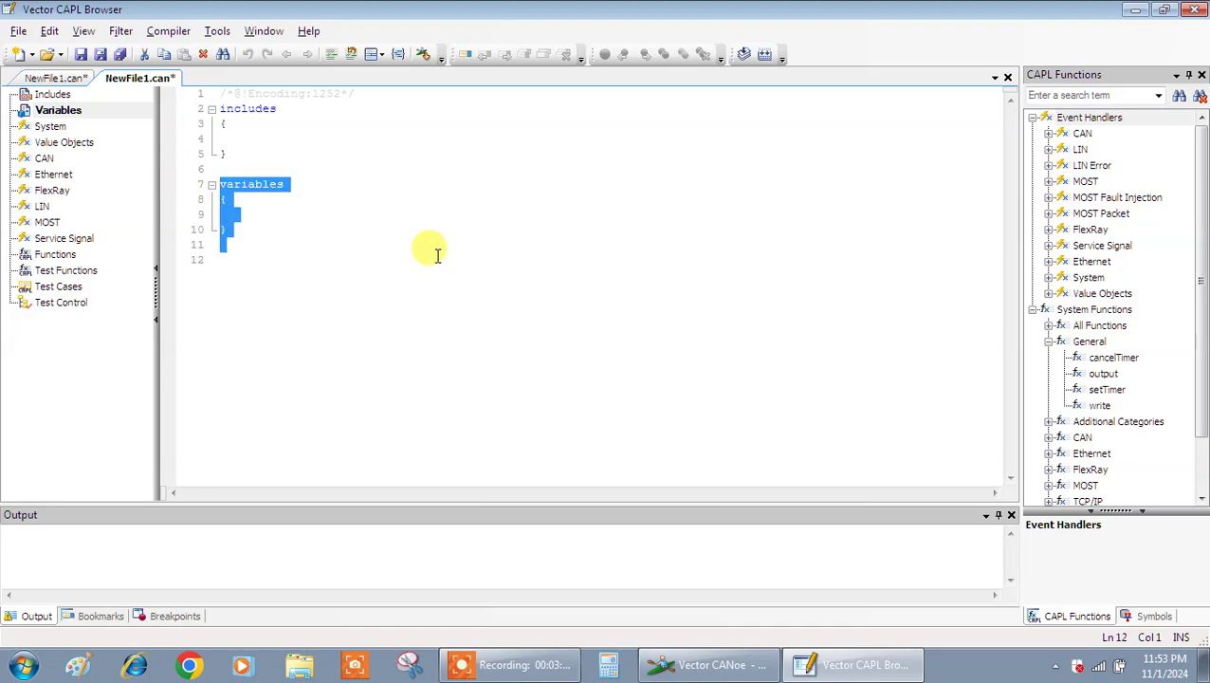
key(Right)
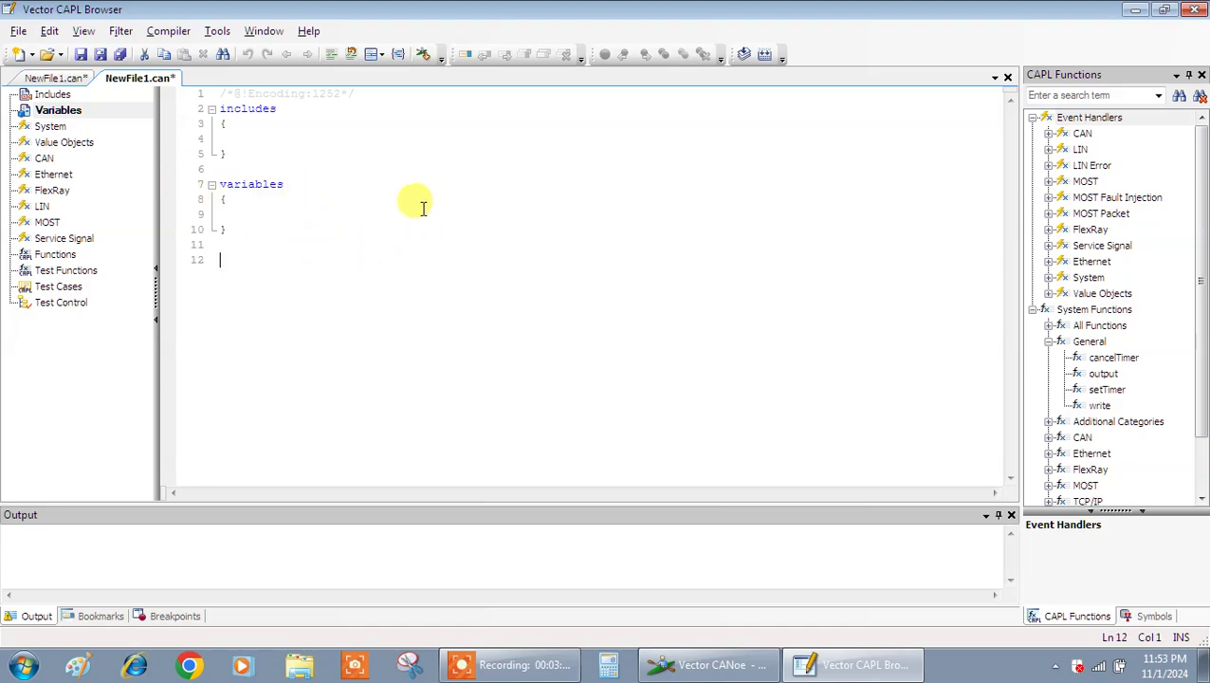